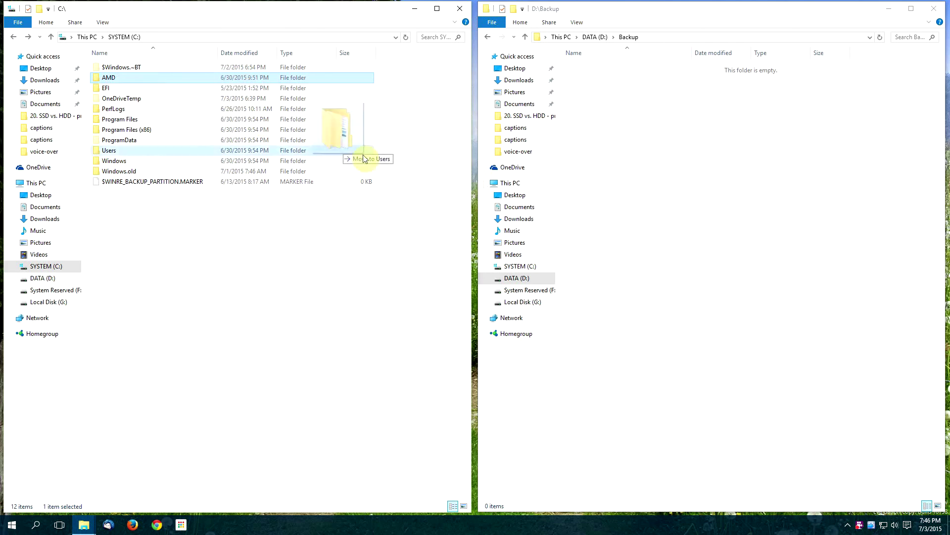
Copy the AMD folder from C: into Backup and expand the progress details
drag(115, 77, 721, 182)
click(754, 200)
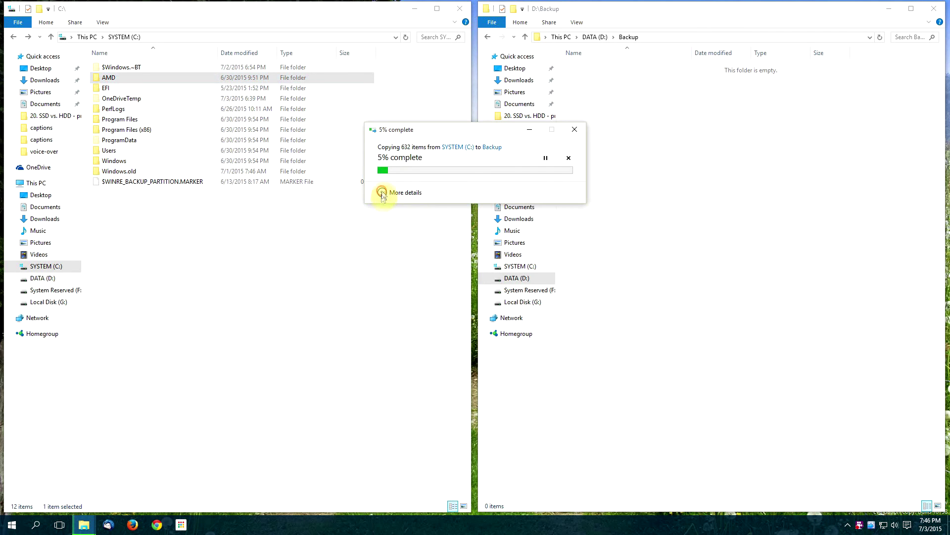
click(382, 193)
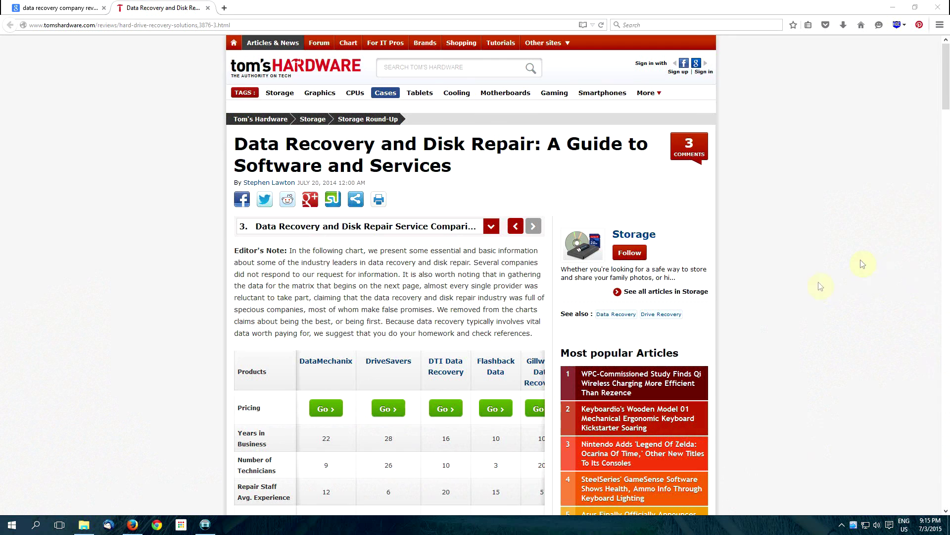
Page the recovery comparison table past WeRecover to the final KrollOntrack column
scroll(822, 149, down, 10)
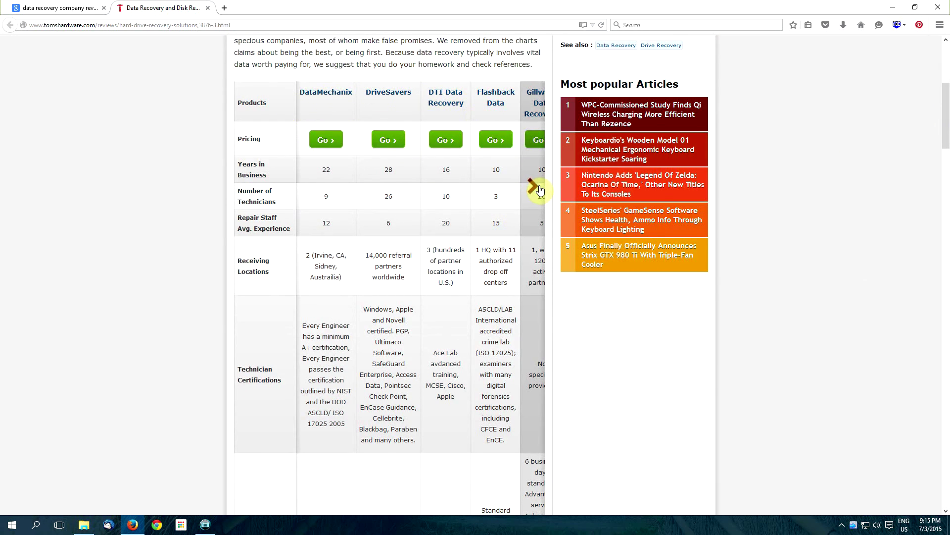
click(534, 186)
click(538, 187)
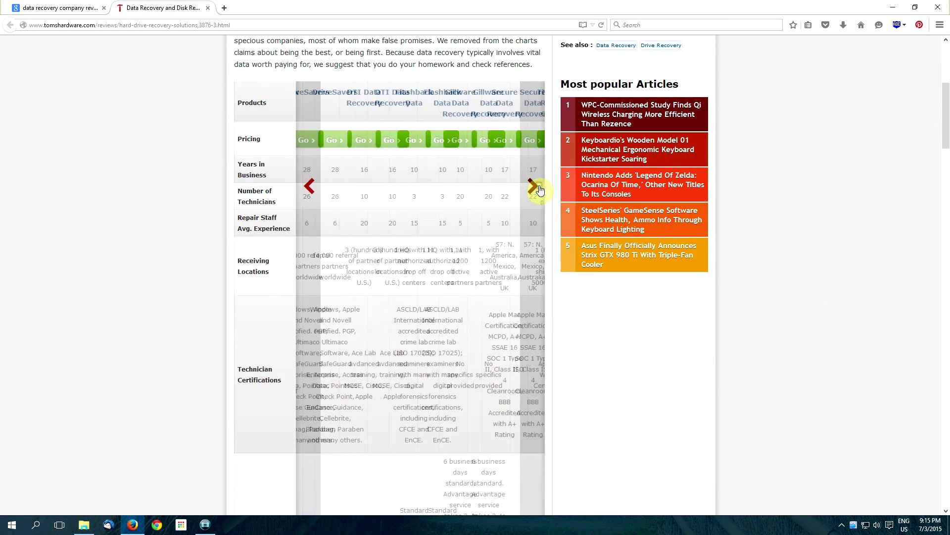
click(538, 189)
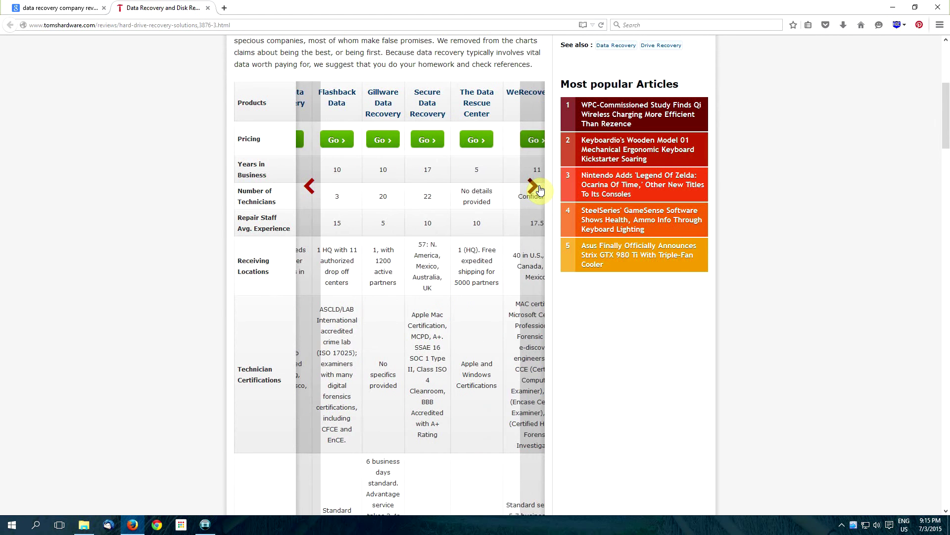
click(539, 188)
click(540, 189)
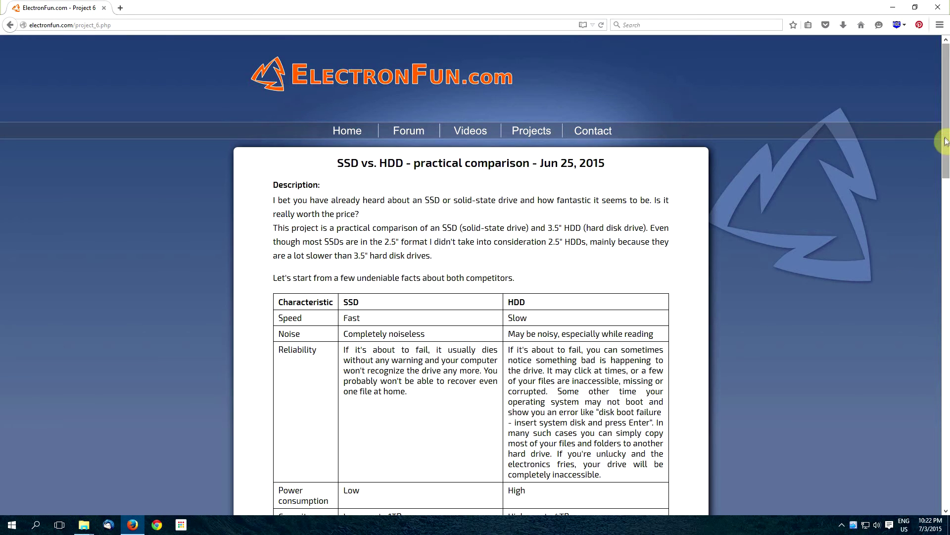
Scroll eBay SSD listings, switch to HDD listings, then highlight ElectronFun's SSD price text
drag(946, 141, 945, 207)
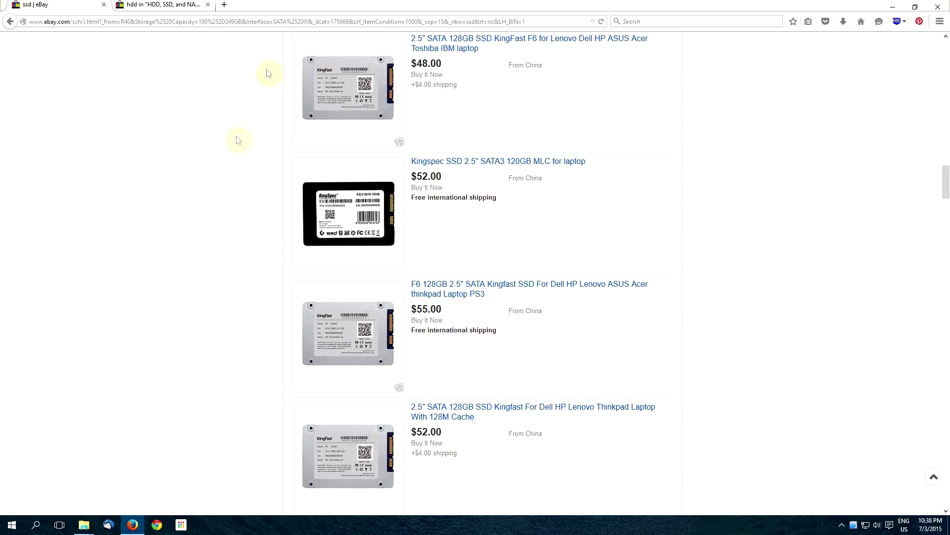
mouse_move(947, 187)
mouse_down()
mouse_move(946, 212)
mouse_move(942, 173)
mouse_up()
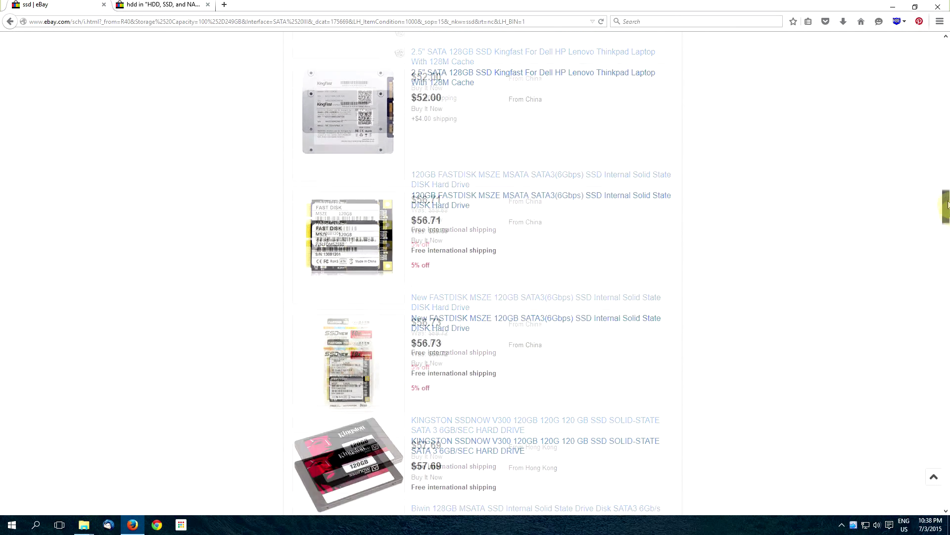
click(155, 6)
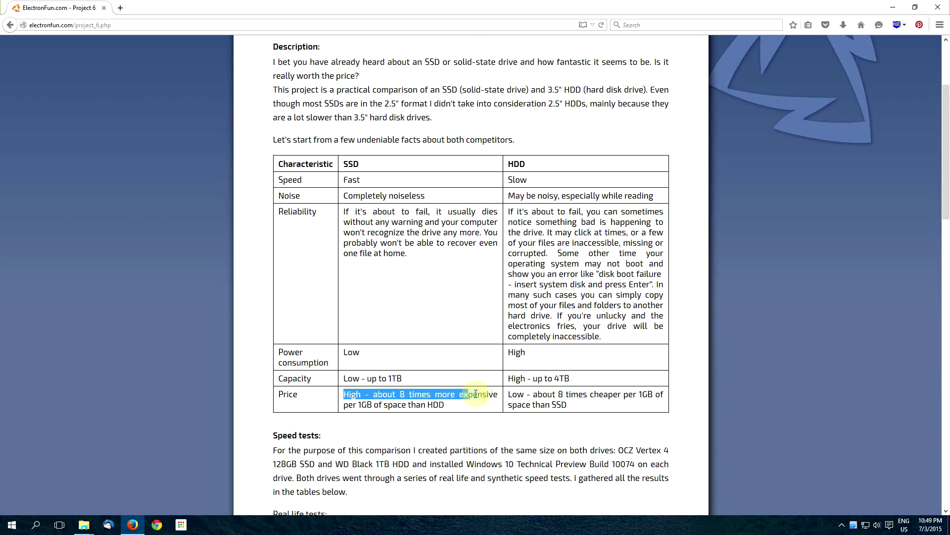
drag(475, 393, 500, 407)
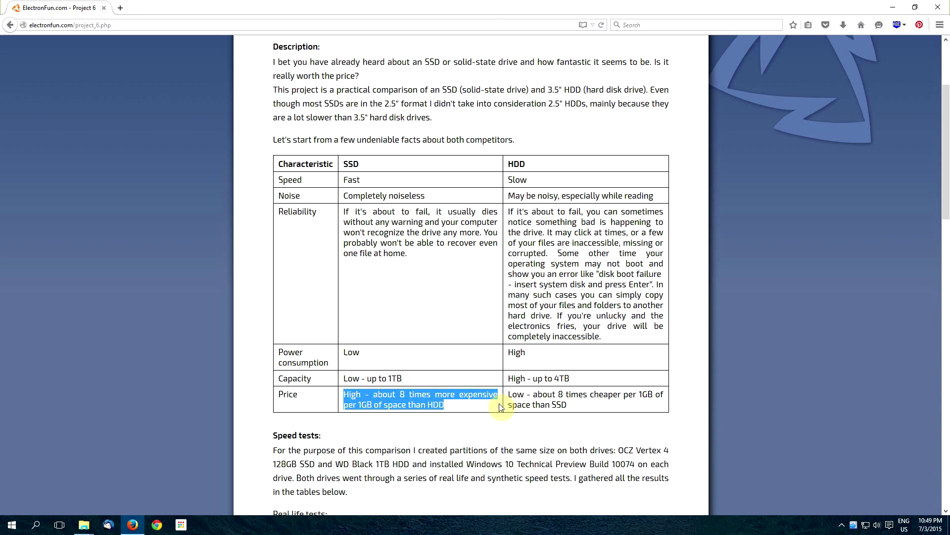
click(472, 427)
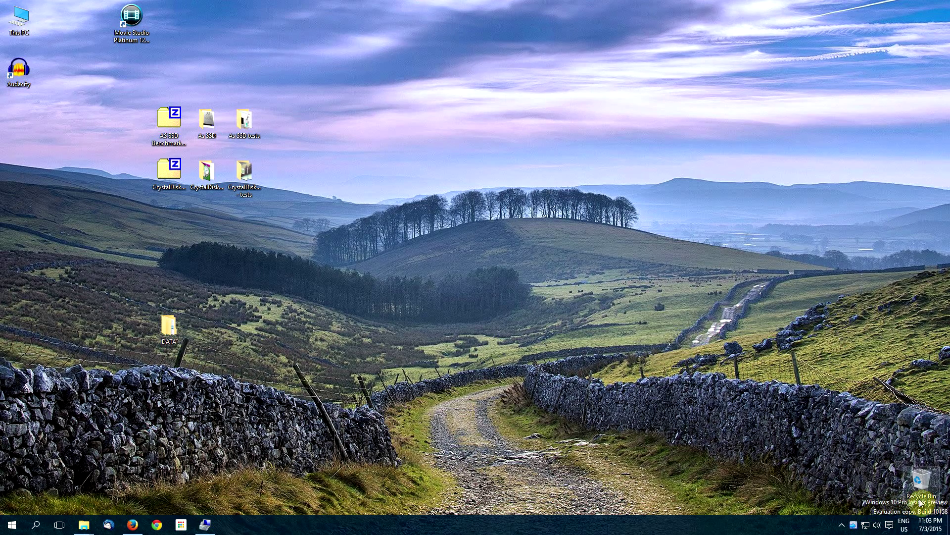
Select the SYSTEM (C:) and (G:) partitions, then scroll ElectronFun to its speed tables
click(205, 525)
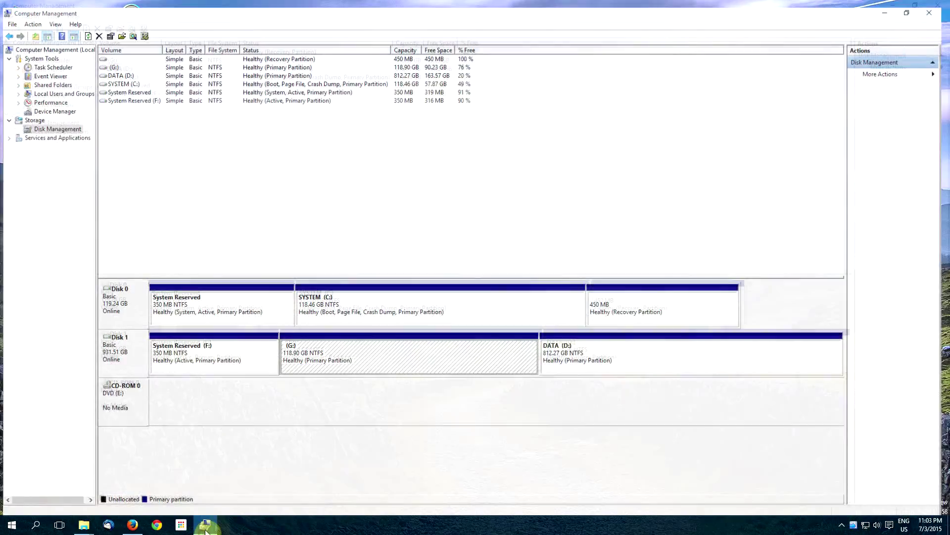
click(327, 302)
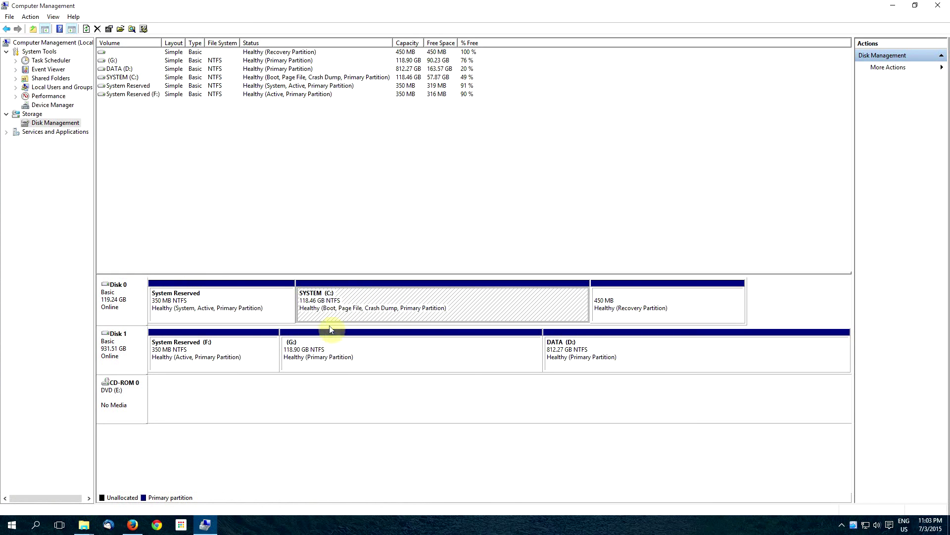
click(382, 353)
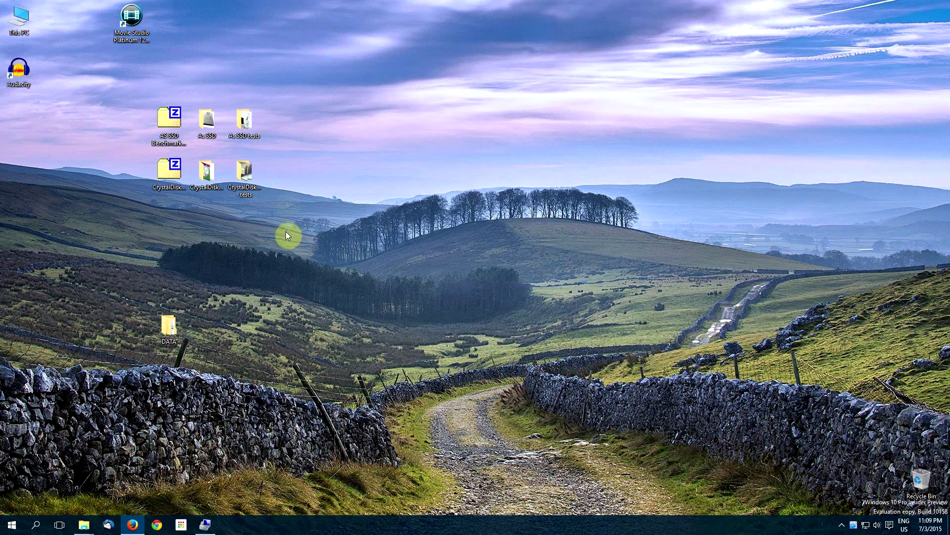
click(132, 524)
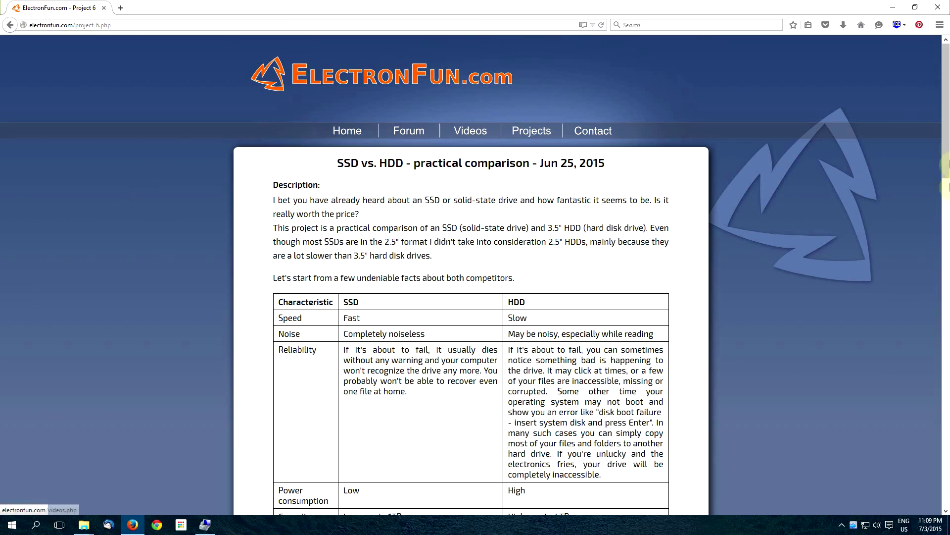
drag(947, 176, 946, 487)
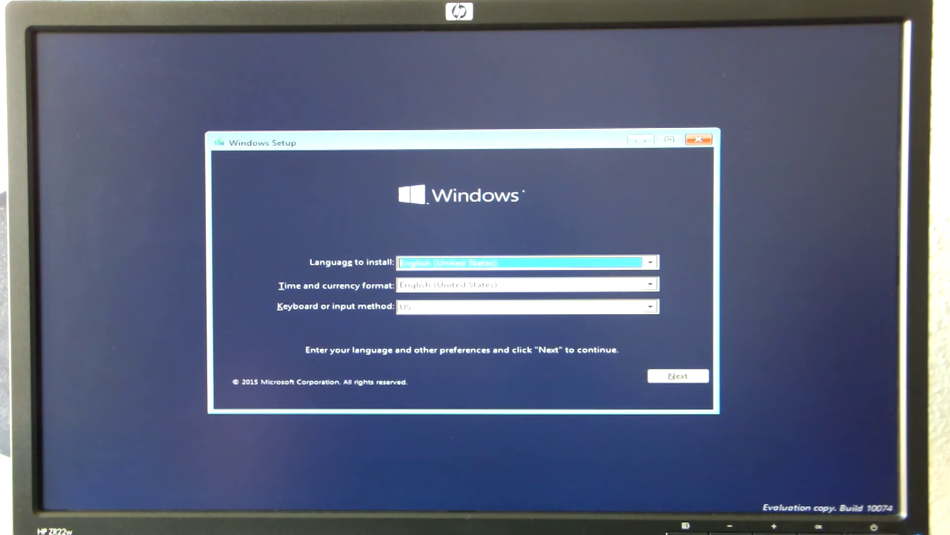
Accept the English language settings on the Windows Setup screen
key(Return)
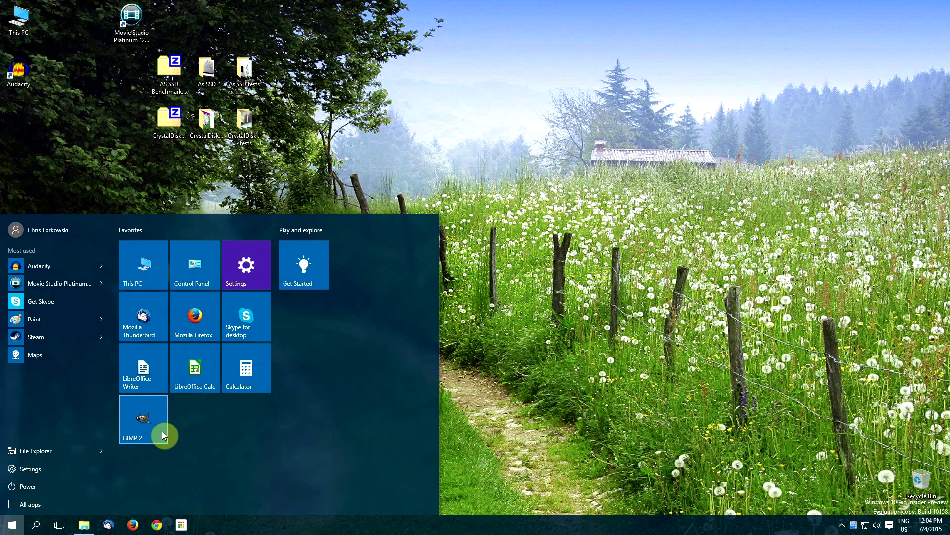
Launch GIMP 2 from its Start menu tile
click(162, 433)
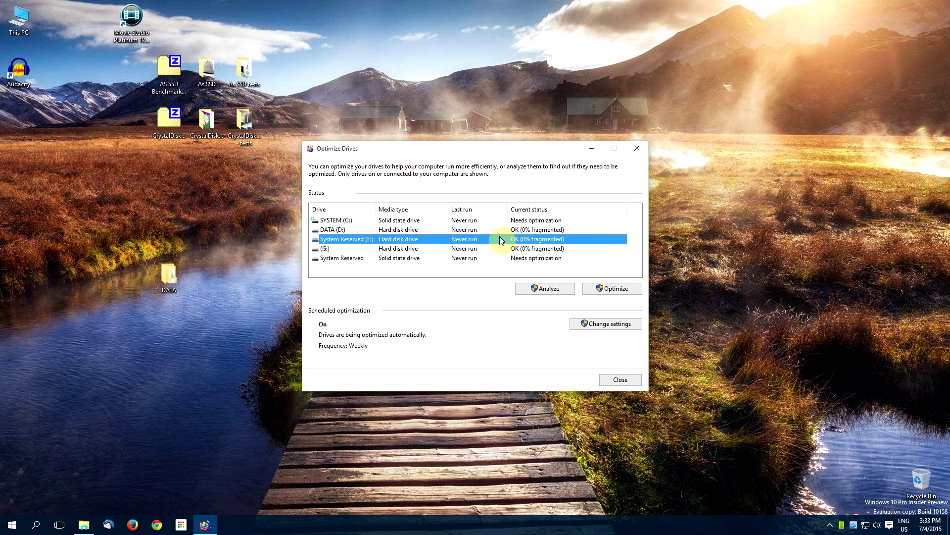
Select the SYSTEM (C:) solid state drive row in Optimize Drives
click(399, 220)
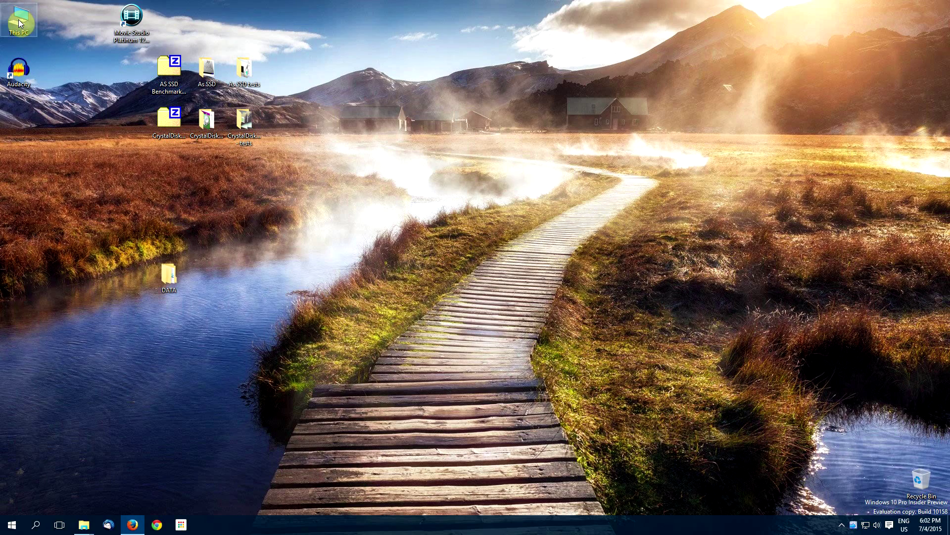
Browse This PC and SYSTEM (C:), close it, then launch Control Panel from Start
double_click(18, 23)
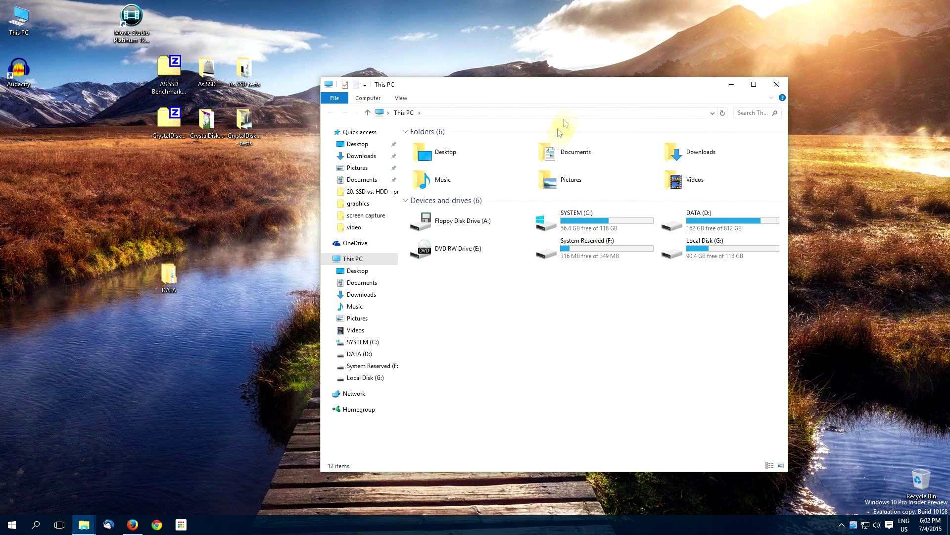
double_click(568, 217)
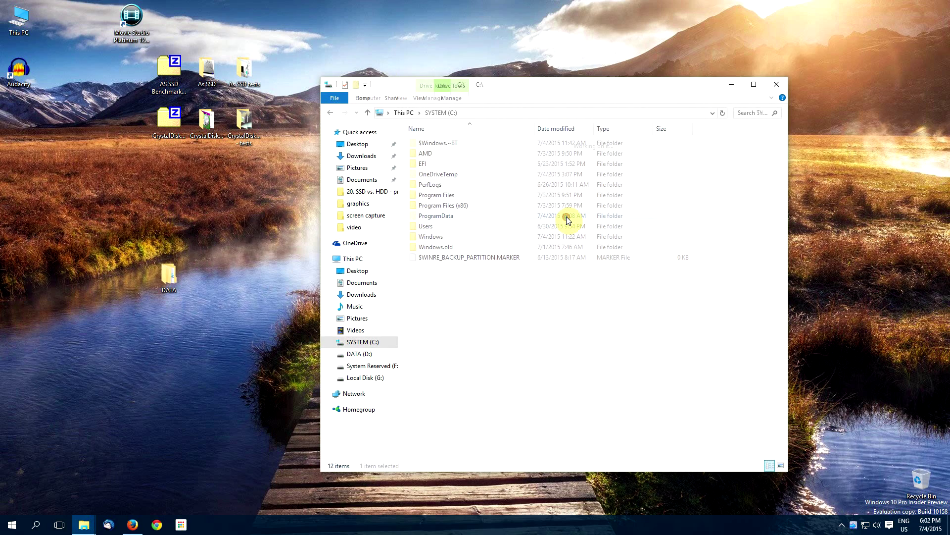
click(776, 84)
click(12, 524)
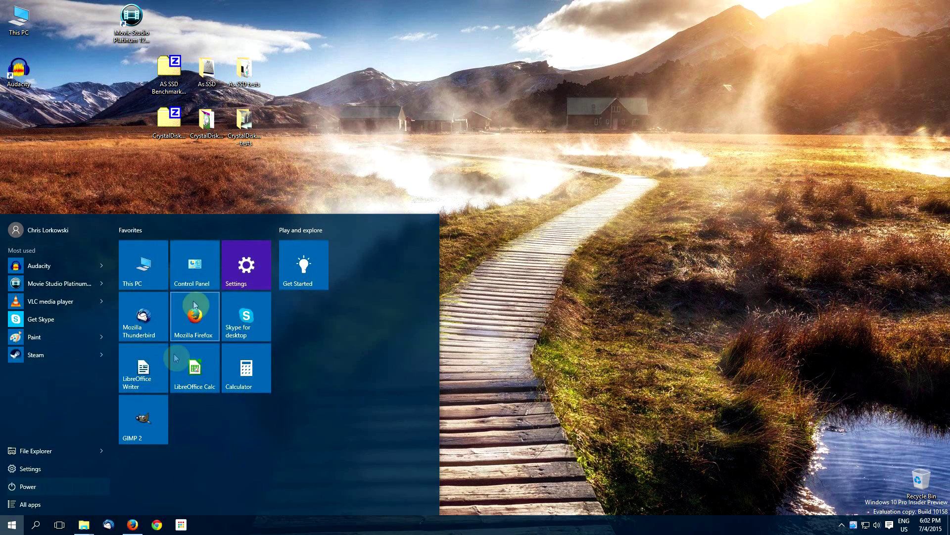
click(206, 275)
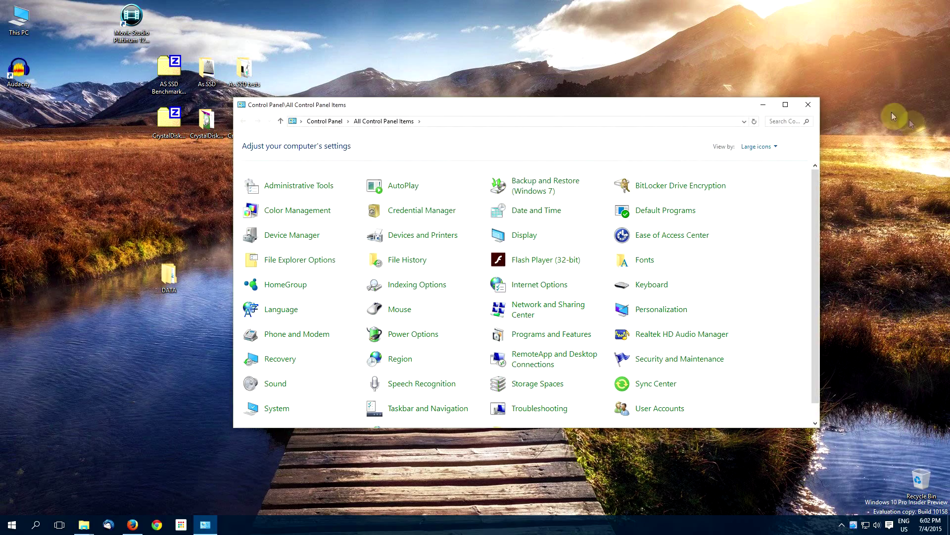